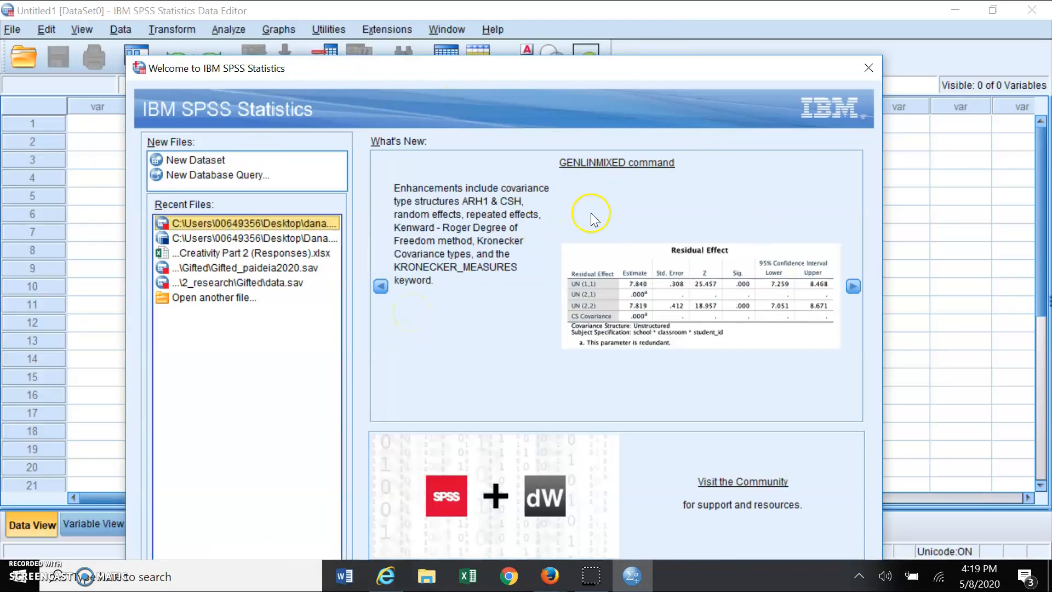
# Dismiss the welcome dialog and define a first variable named Ss in the blank dataset
pyautogui.click(868, 68)
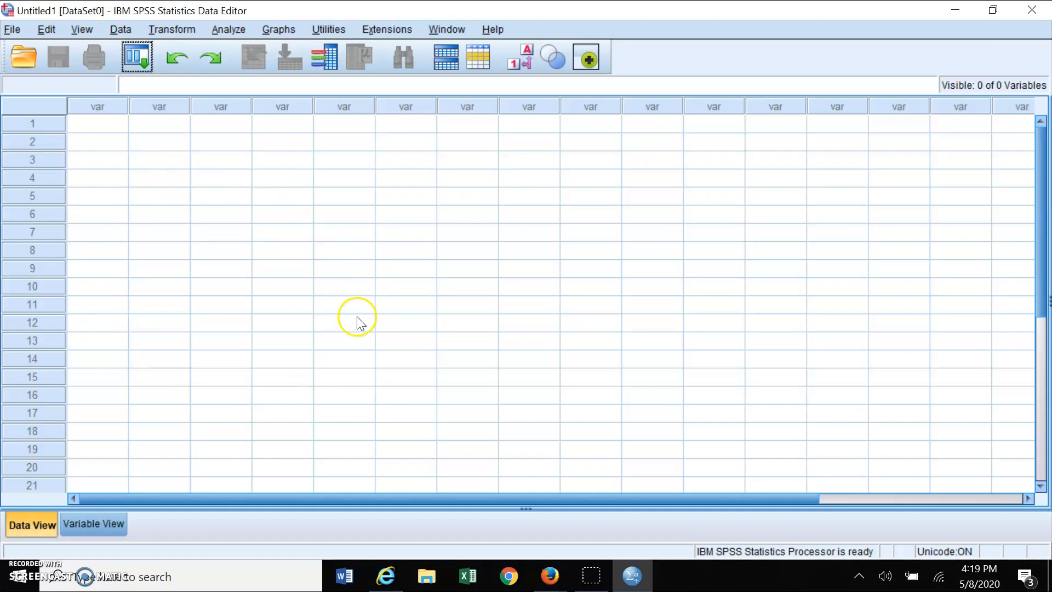
pyautogui.click(106, 524)
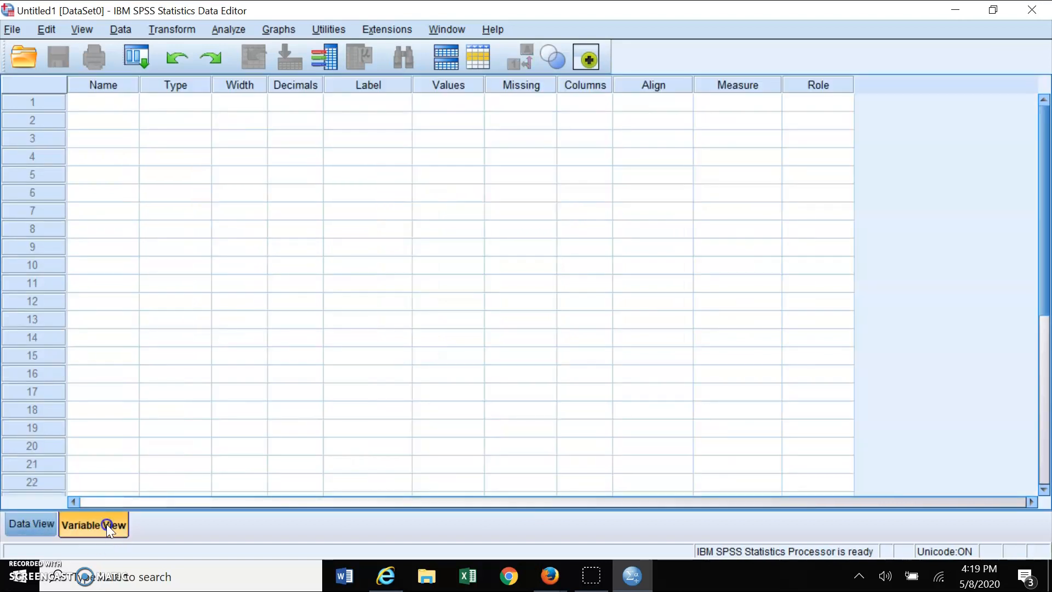
pyautogui.click(105, 102)
pyautogui.write('S')
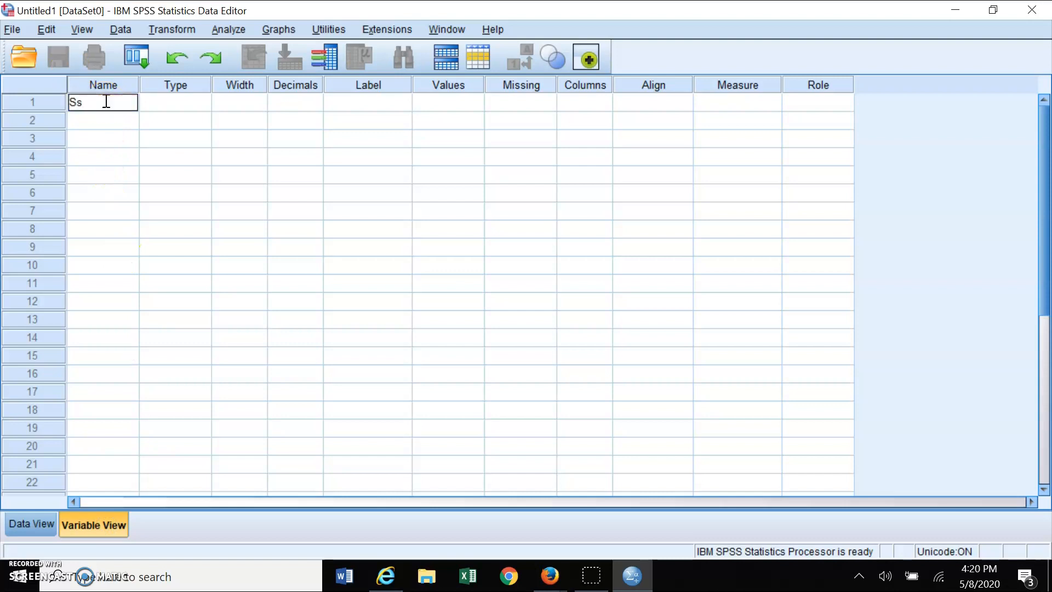
pyautogui.write('s')
pyautogui.press('Return')
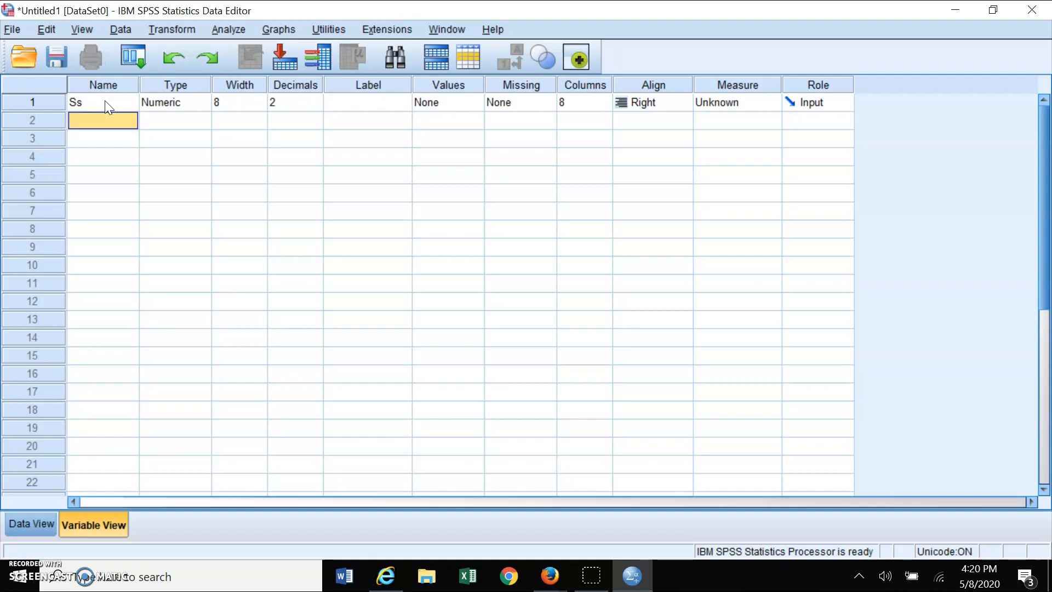
# Define three more variables named gender, score1 and score2 below Ss
pyautogui.write('gender')
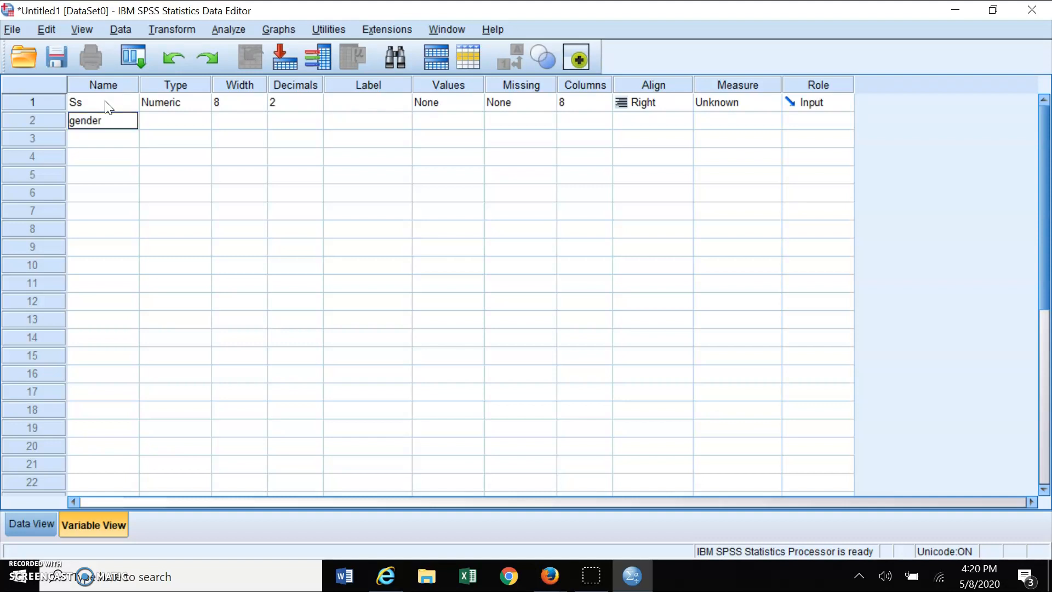
pyautogui.click(112, 142)
pyautogui.write('score')
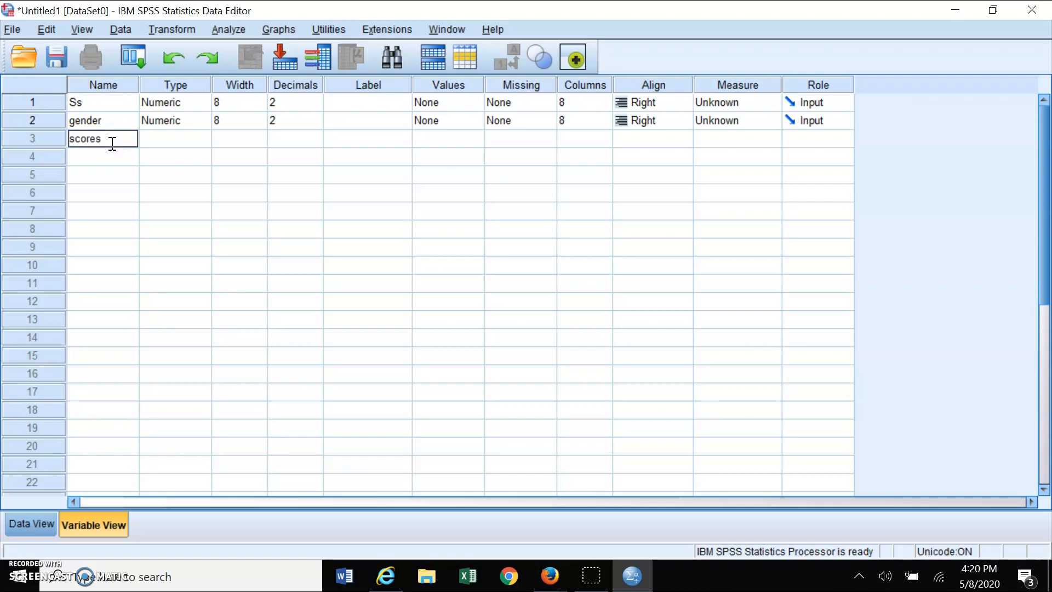
pyautogui.write('1')
pyautogui.click(137, 159)
pyautogui.write('score2')
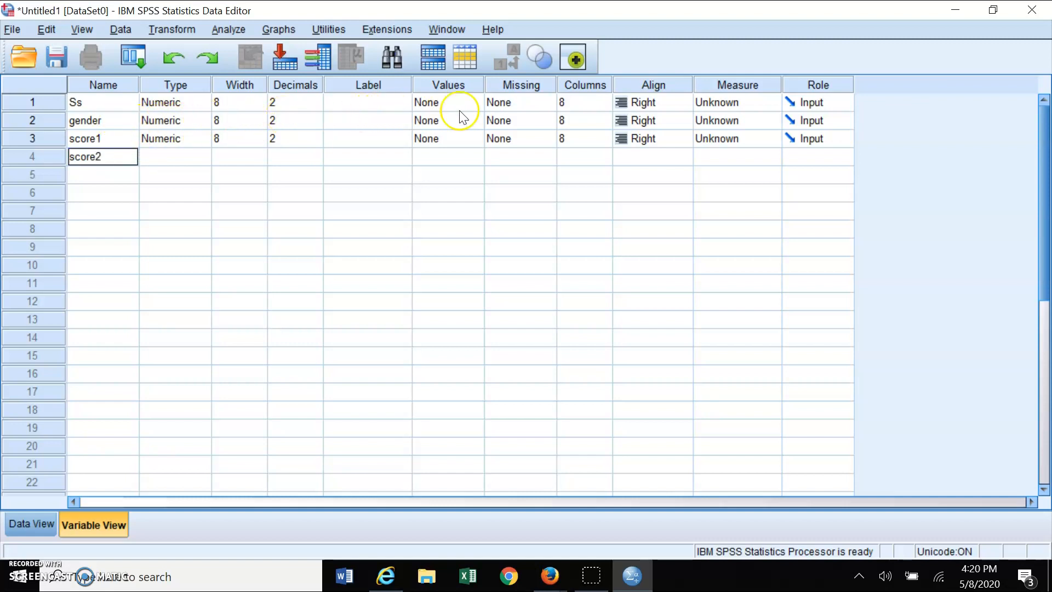
# Set the measurement level to Nominal for gender and to Scale for score1 and score2
pyautogui.click(748, 120)
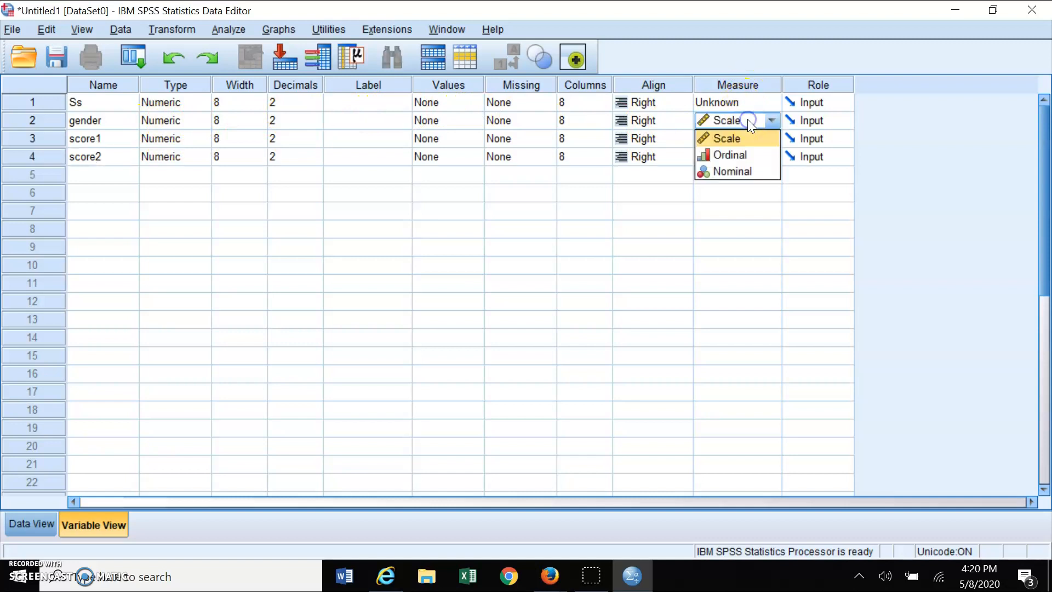
pyautogui.click(757, 170)
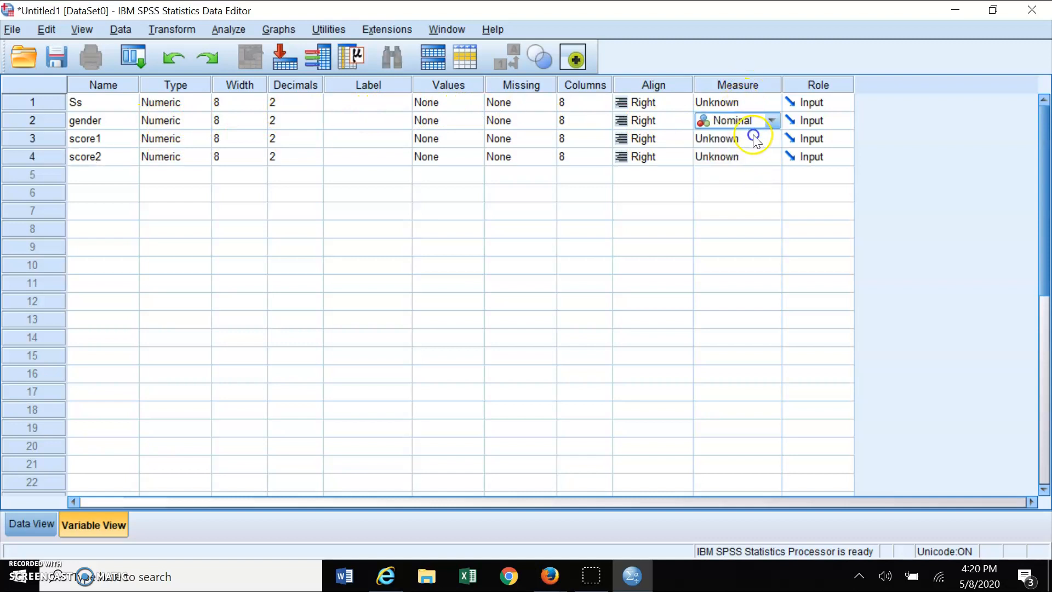
pyautogui.click(755, 137)
pyautogui.click(755, 157)
pyautogui.click(755, 156)
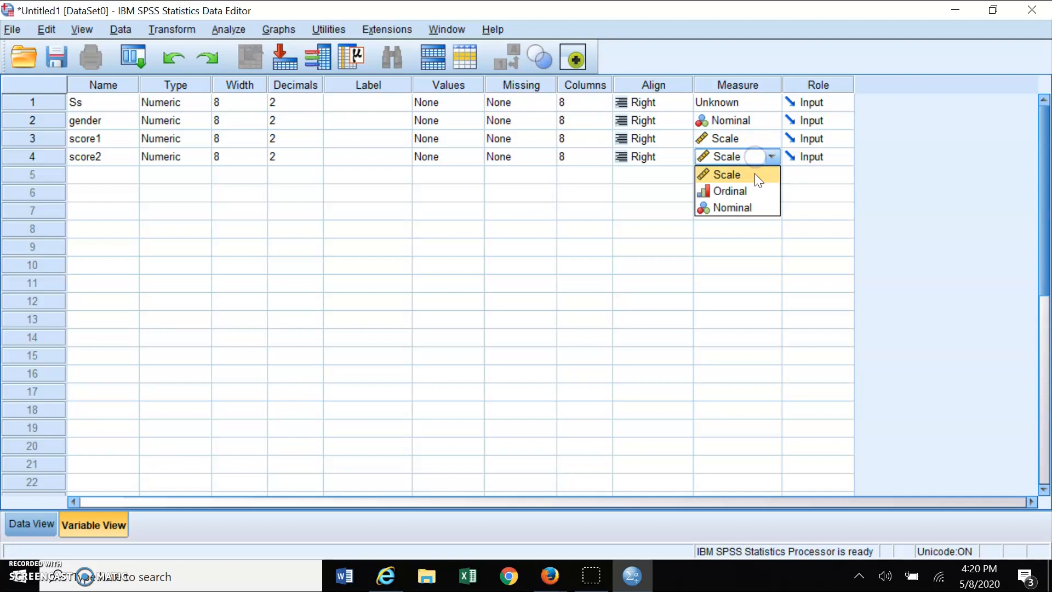
pyautogui.click(755, 173)
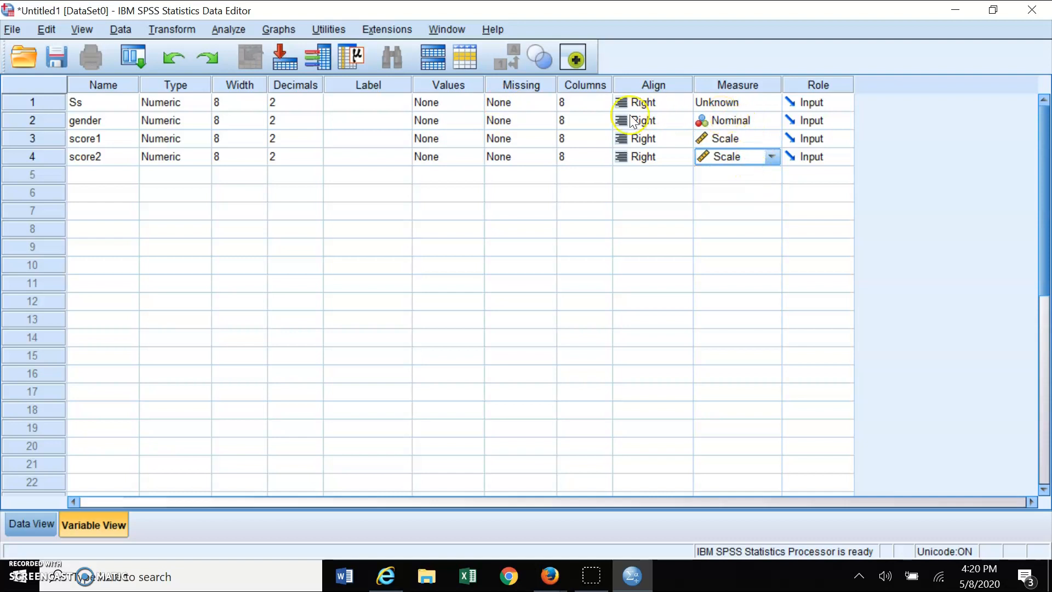
# Assign value labels to gender, with 1 as female and 2 as male
pyautogui.click(476, 120)
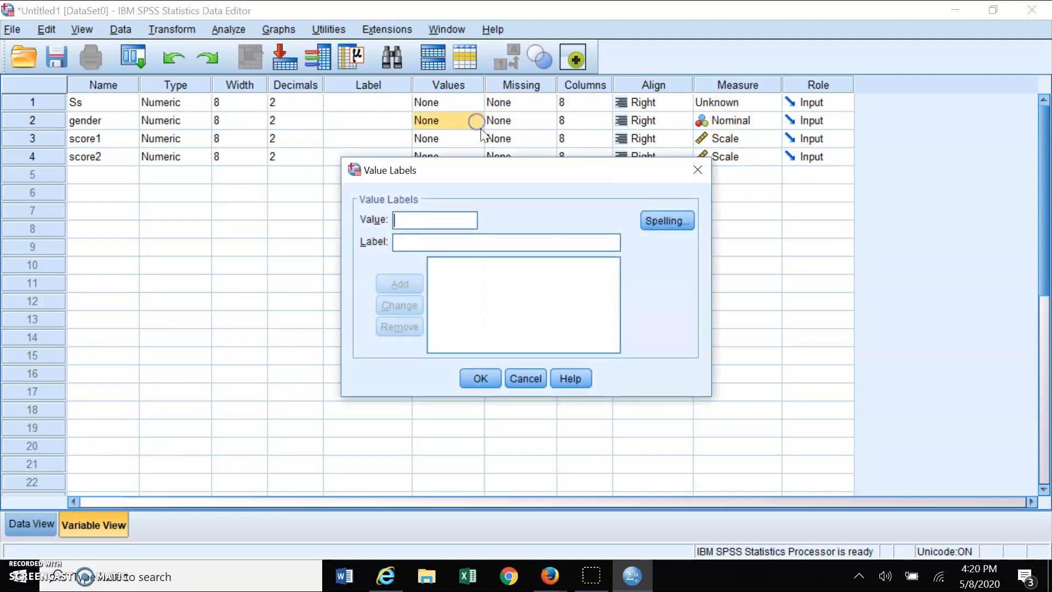
pyautogui.write('1')
pyautogui.click(434, 240)
pyautogui.write('female')
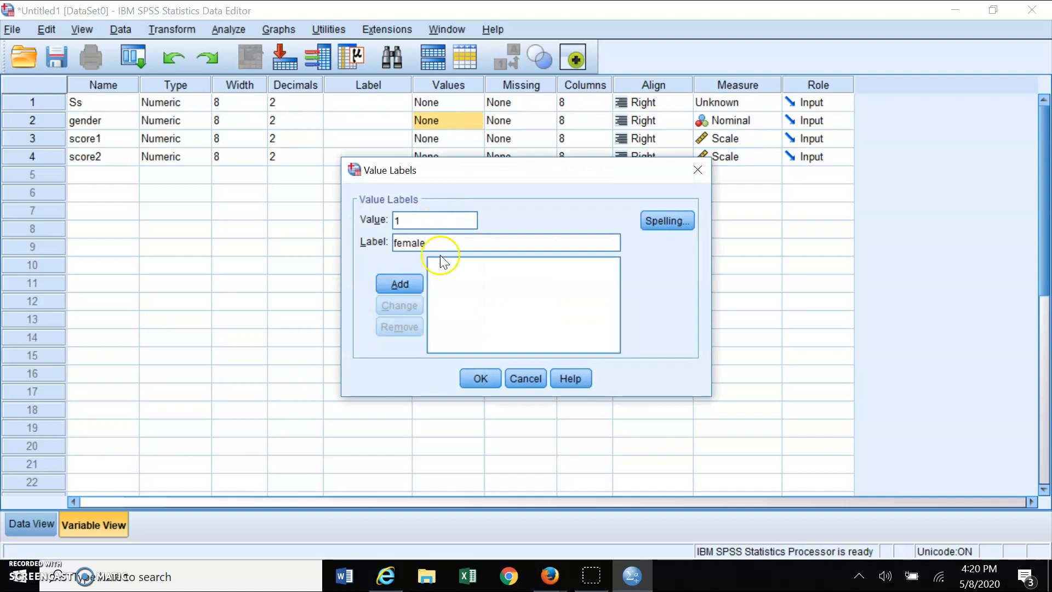
pyautogui.click(400, 284)
pyautogui.write('2')
pyautogui.click(412, 244)
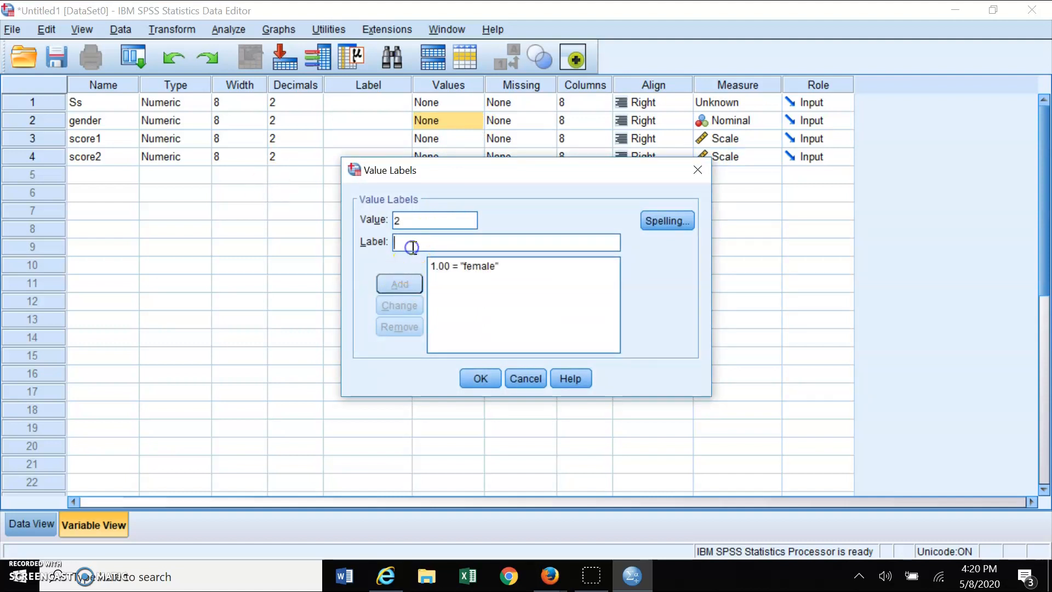
pyautogui.write('male')
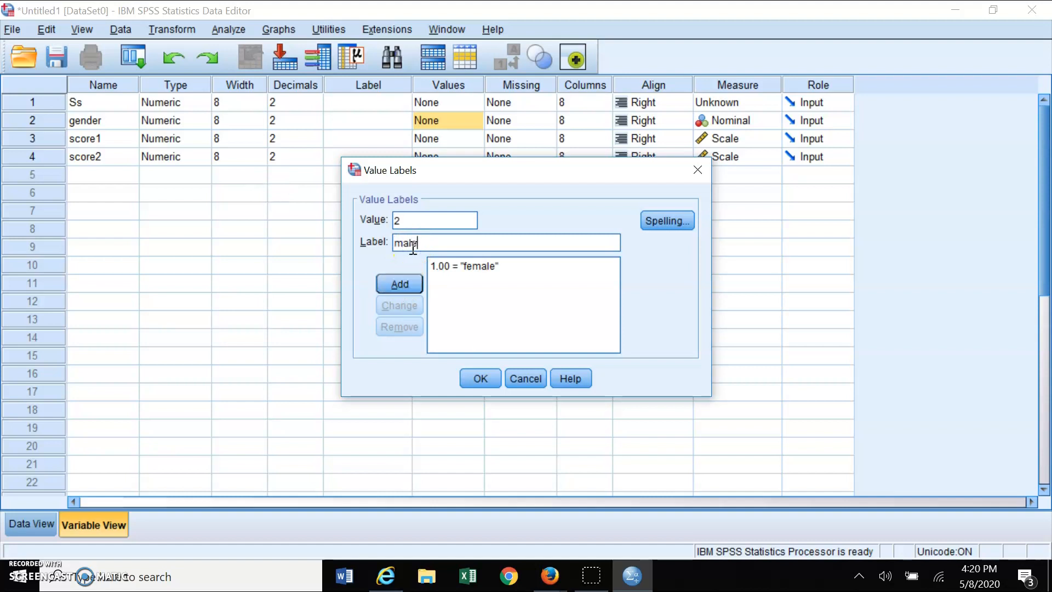
pyautogui.click(405, 285)
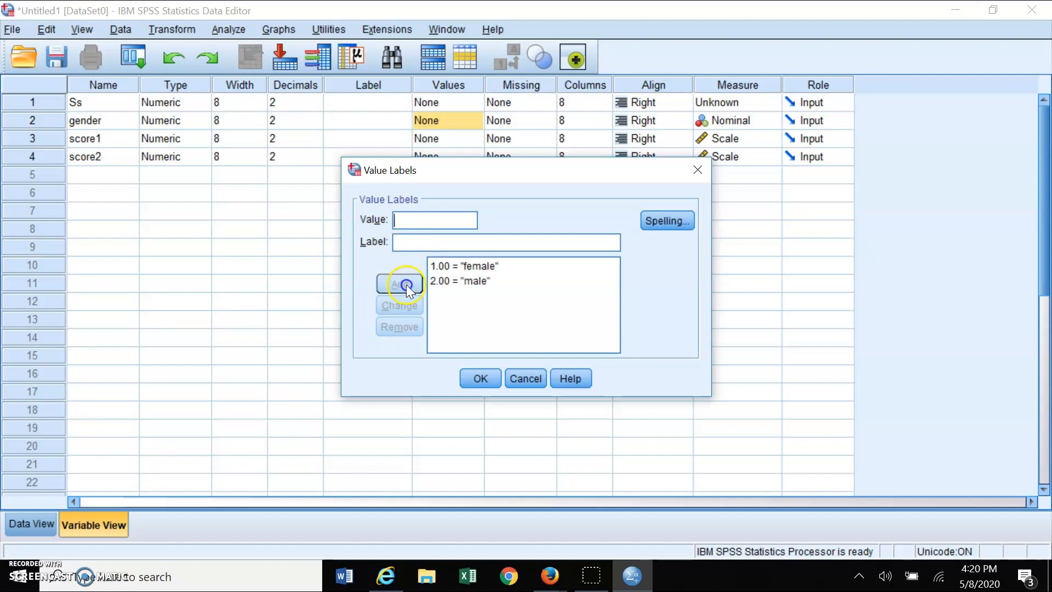
pyautogui.click(481, 379)
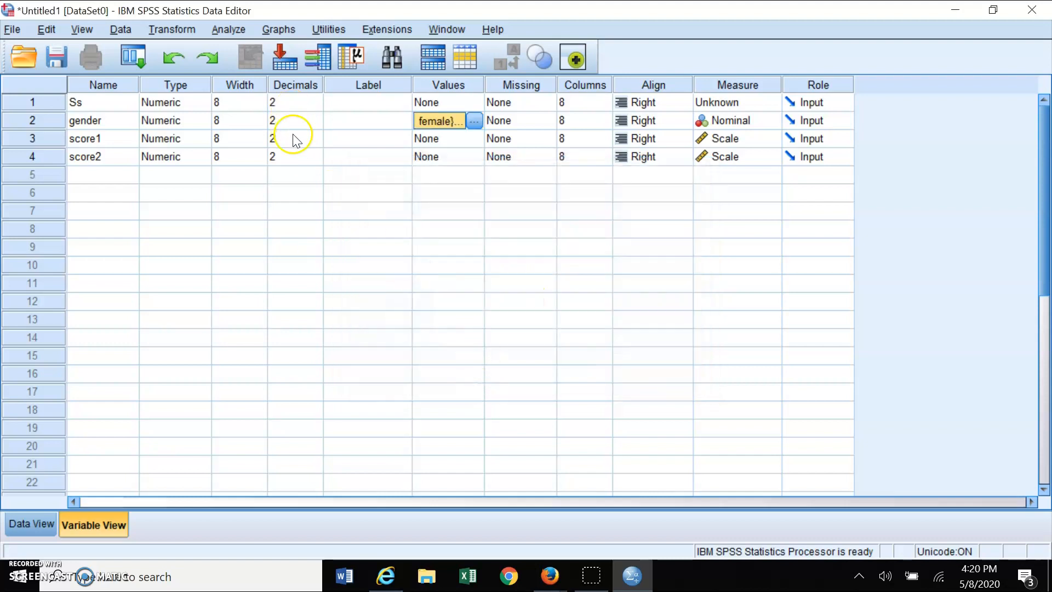
# Set the decimals to 0 for Ss, gender, score1 and score2
pyautogui.click(314, 104)
pyautogui.click(317, 107)
pyautogui.click(316, 107)
pyautogui.click(314, 123)
pyautogui.click(315, 123)
pyautogui.click(314, 122)
pyautogui.click(314, 139)
pyautogui.click(317, 144)
pyautogui.click(317, 143)
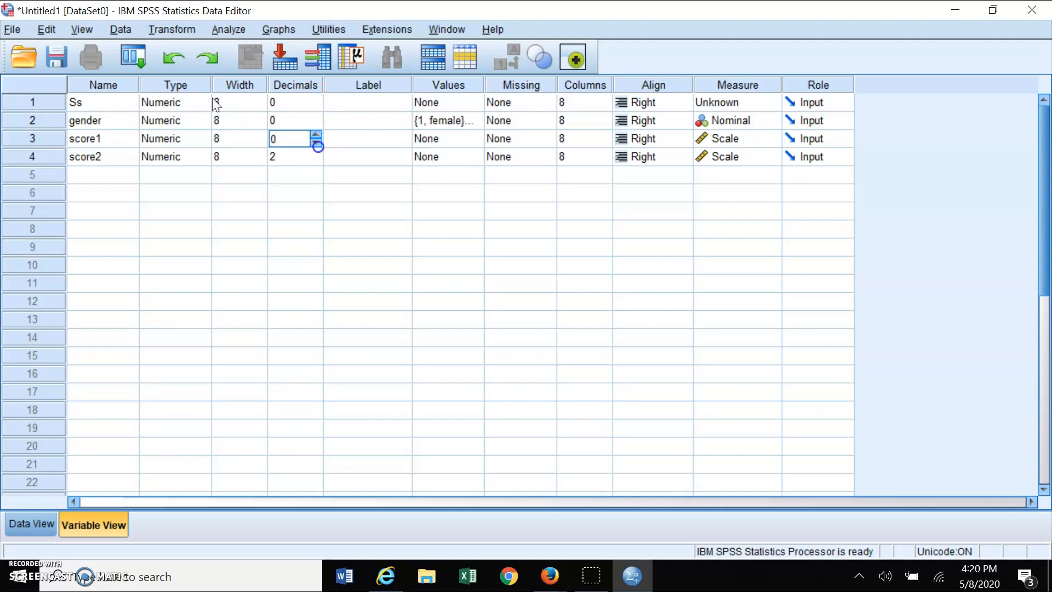
pyautogui.click(316, 142)
pyautogui.click(314, 133)
pyautogui.click(315, 140)
pyautogui.click(315, 157)
pyautogui.click(317, 160)
pyautogui.click(317, 161)
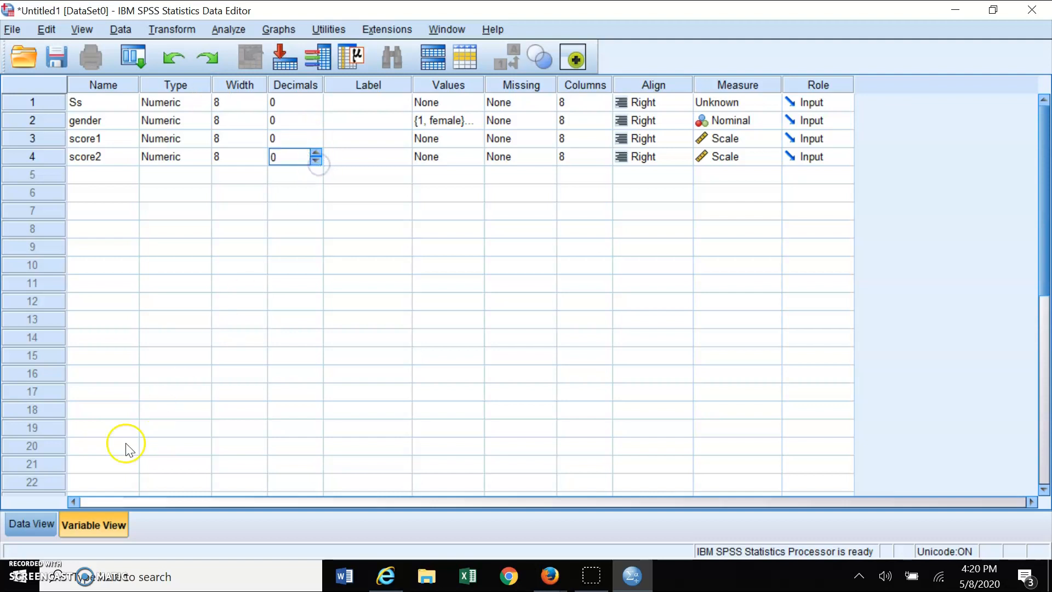
# Enter the subject numbers 1 to 9 in the Ss column of the data sheet
pyautogui.click(34, 525)
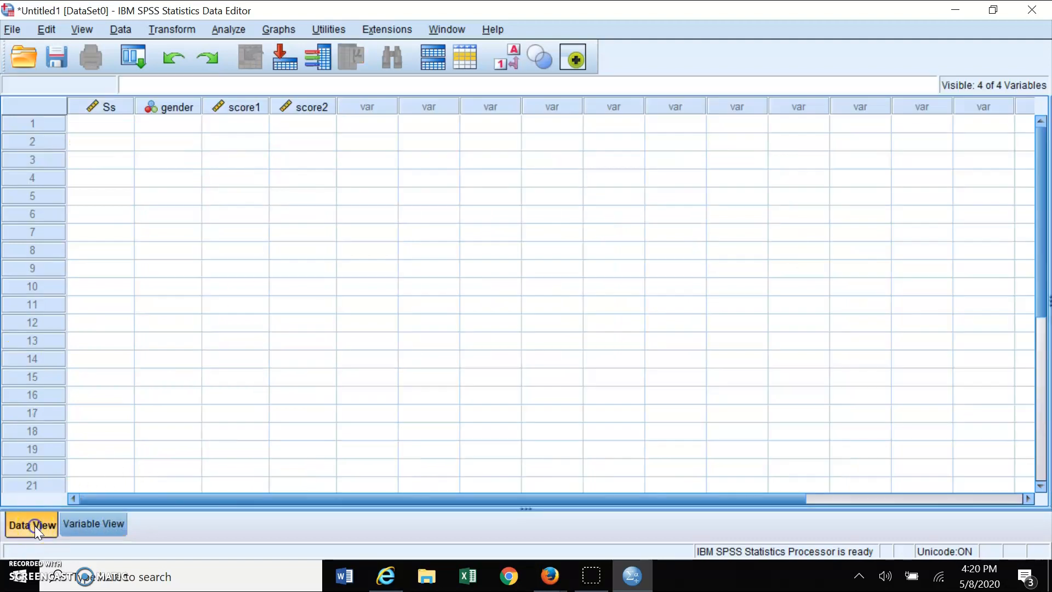
pyautogui.click(102, 126)
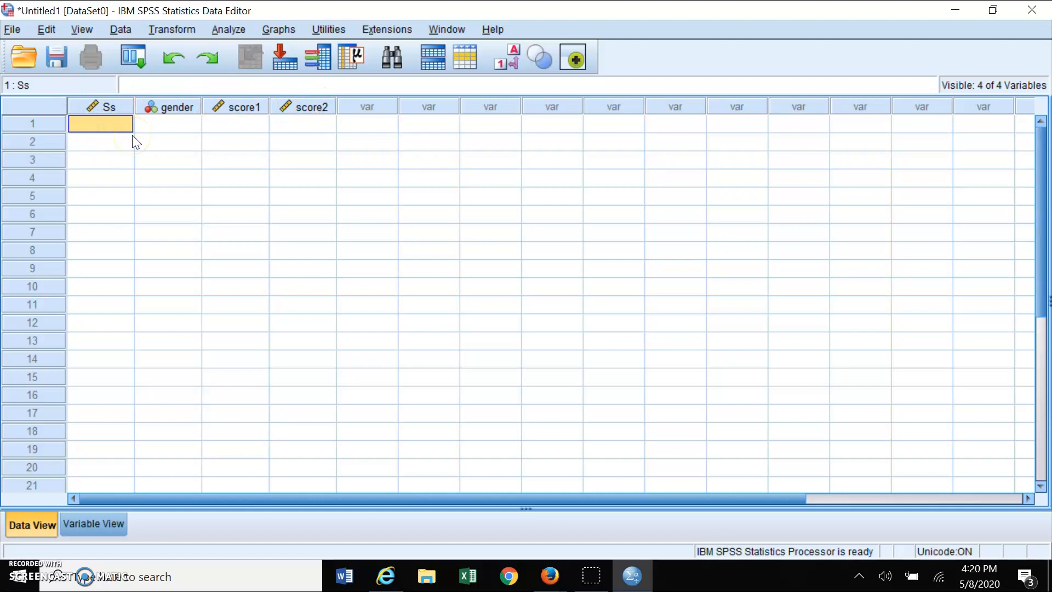
pyautogui.write('1')
pyautogui.press('Return')
pyautogui.write('2')
pyautogui.press('Return')
pyautogui.write('3')
pyautogui.press('Return')
pyautogui.write('4 5 6 7 8 9')
pyautogui.press('Return')
# Code gender as 1 for cases 1 to 4 and 2 for cases 5 to 9, and check the codes against their value labels
pyautogui.click(152, 126)
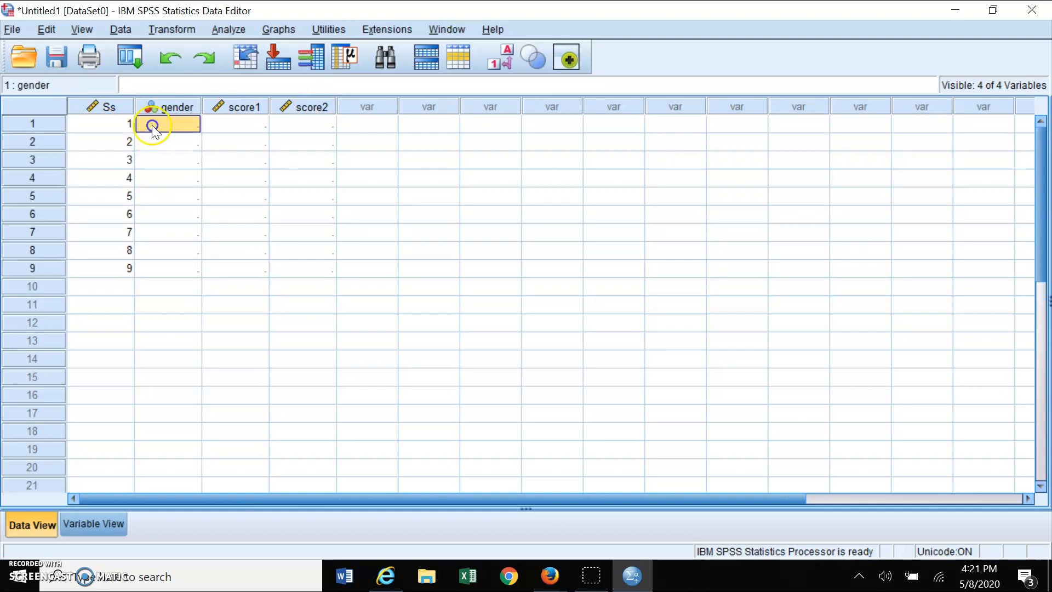
pyautogui.write('1 1 1 1 2 2')
pyautogui.press('Return')
pyautogui.write('2')
pyautogui.press('Return')
pyautogui.write('2')
pyautogui.press('Return')
pyautogui.write('2')
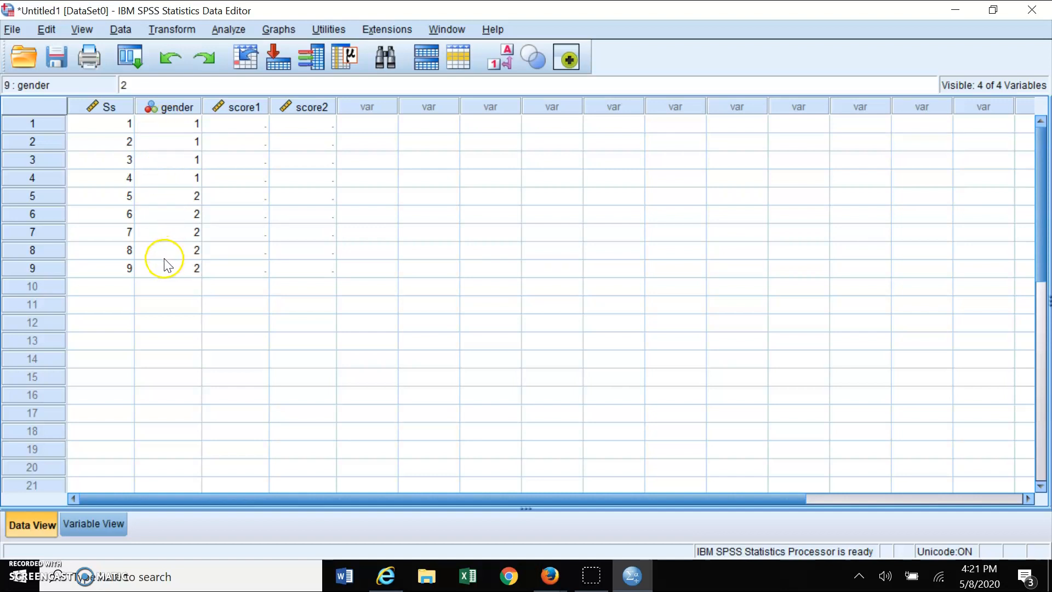
pyautogui.click(501, 59)
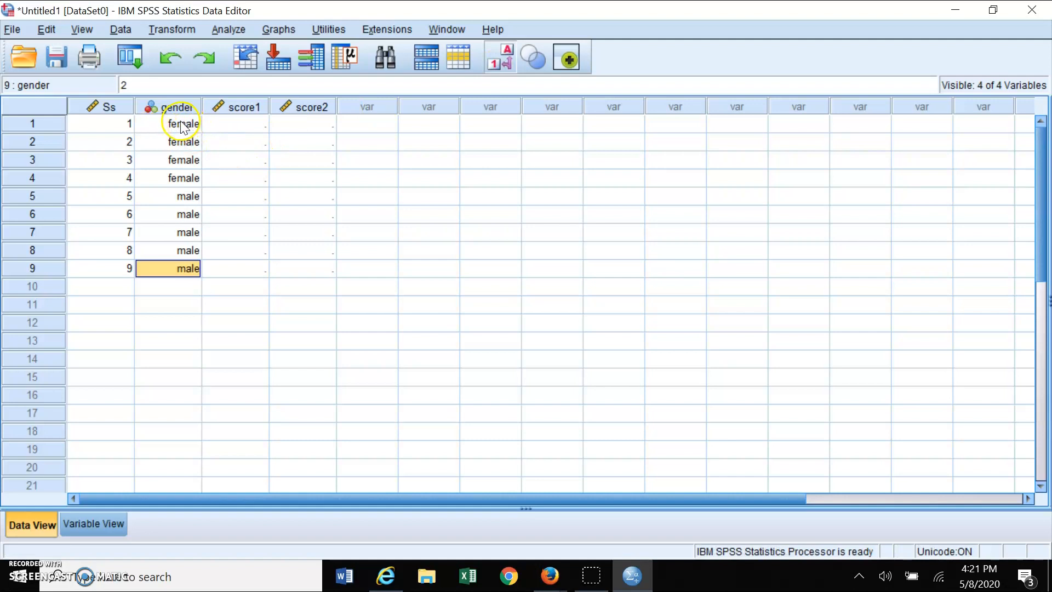
pyautogui.click(501, 59)
# Enter the score1 values 1, 2, 3, 2, 3, 4, 3, 4 and 5 for the nine cases
pyautogui.click(265, 125)
pyautogui.write('1 2 3 2 ')
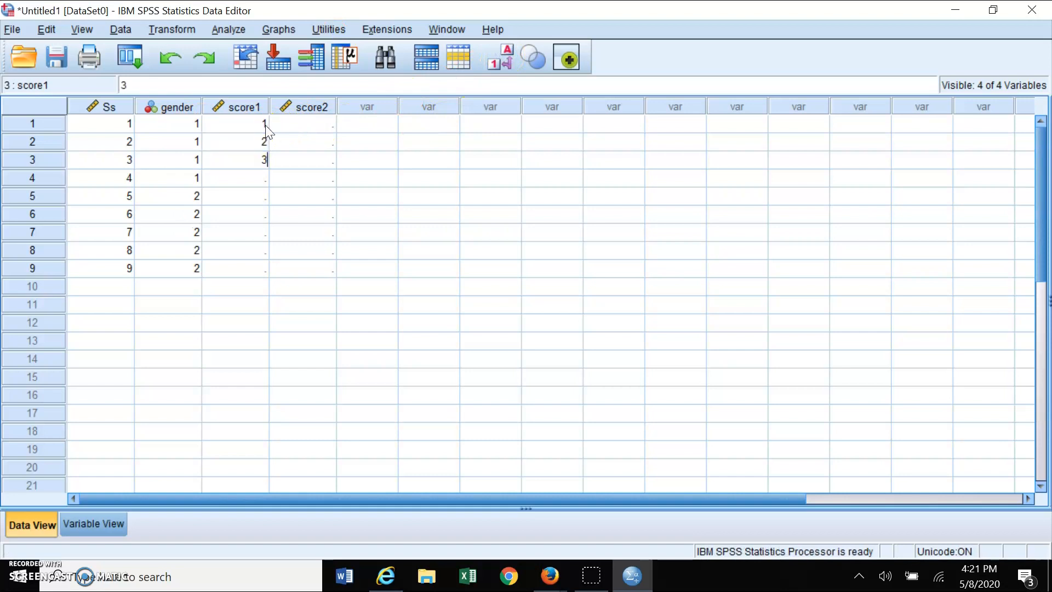
pyautogui.write('3 4 3 4 5')
# Enter the score2 values 6, 7, 8, 7, 6, 7, 8, 9 and 8 for the nine cases
pyautogui.click(290, 127)
pyautogui.write('6')
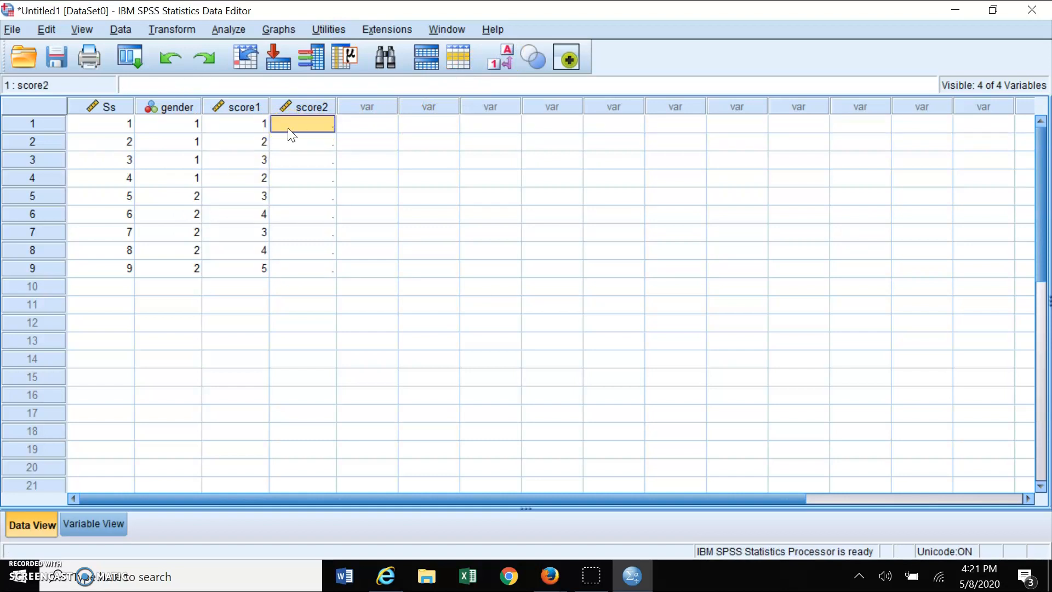
pyautogui.press('Return')
pyautogui.write('7 8 7 6 7 8 9 8')
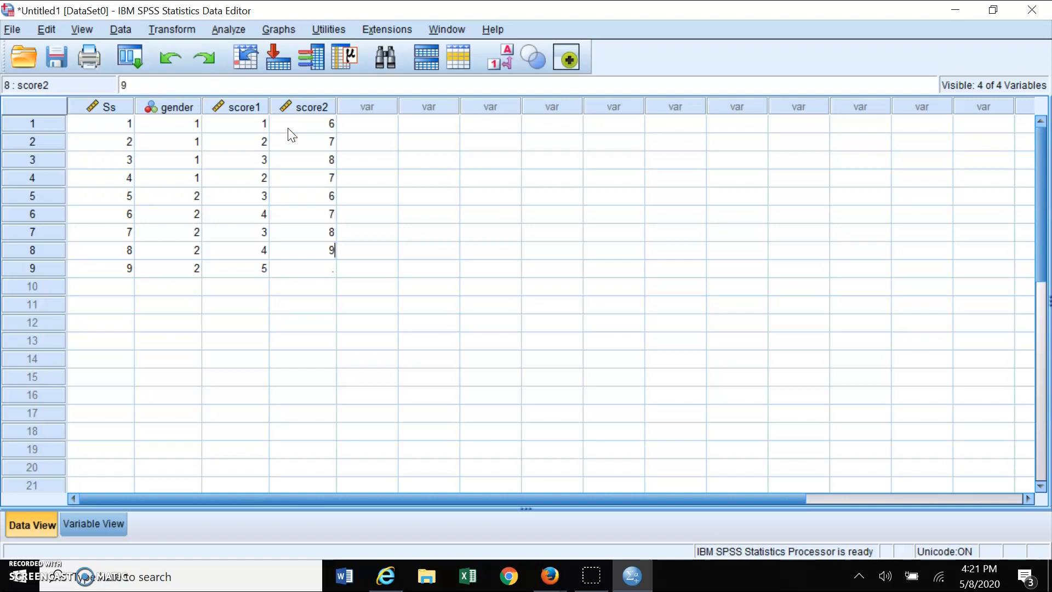
pyautogui.click(322, 159)
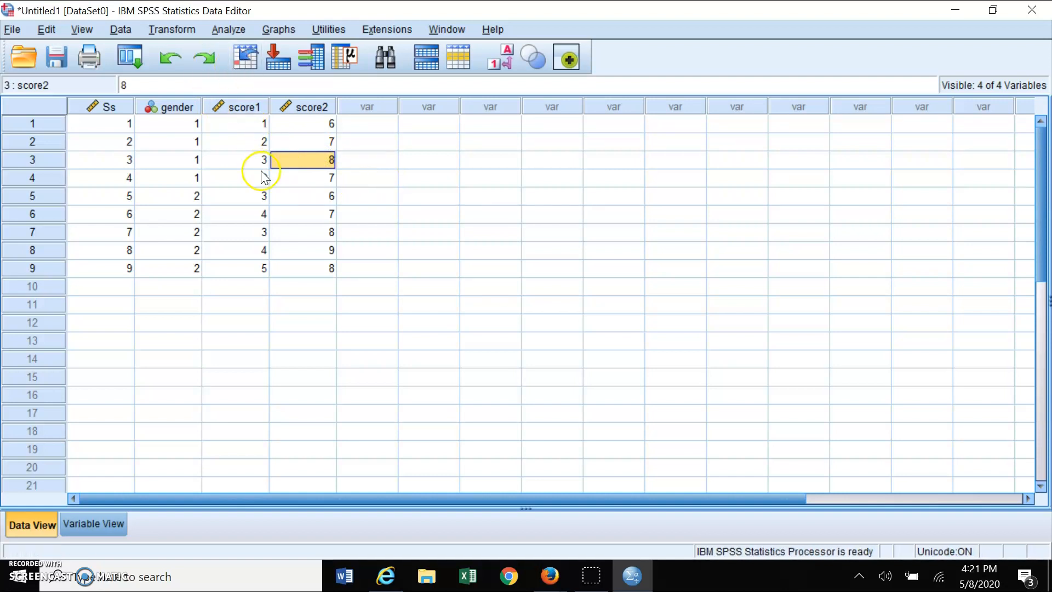
# Set up a Frequencies analysis with gender, score1 and score2 as its variables
pyautogui.click(236, 30)
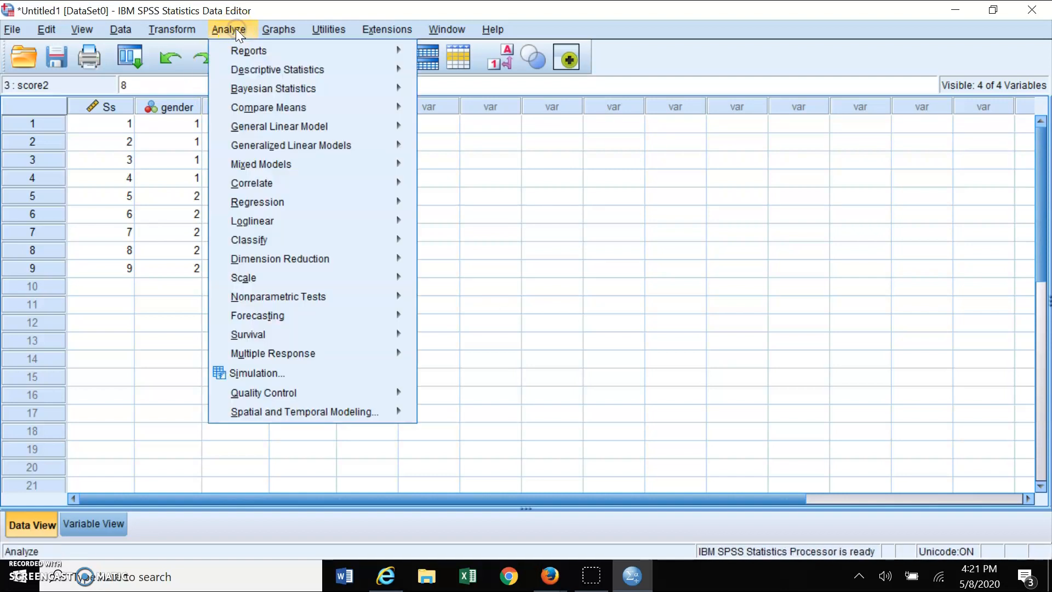
pyautogui.moveTo(278, 71)
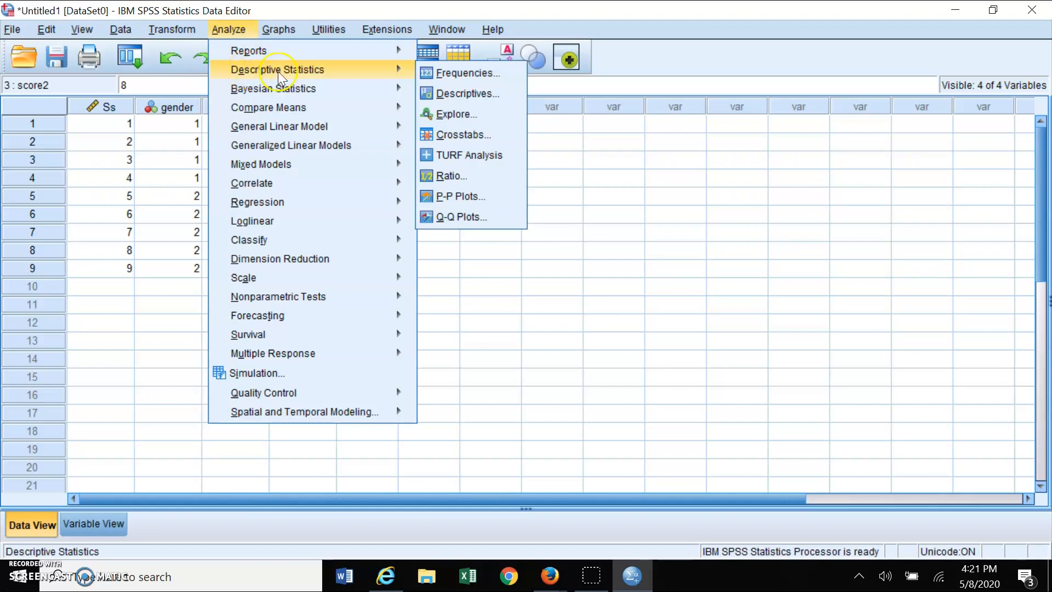
pyautogui.click(445, 69)
pyautogui.click(389, 232)
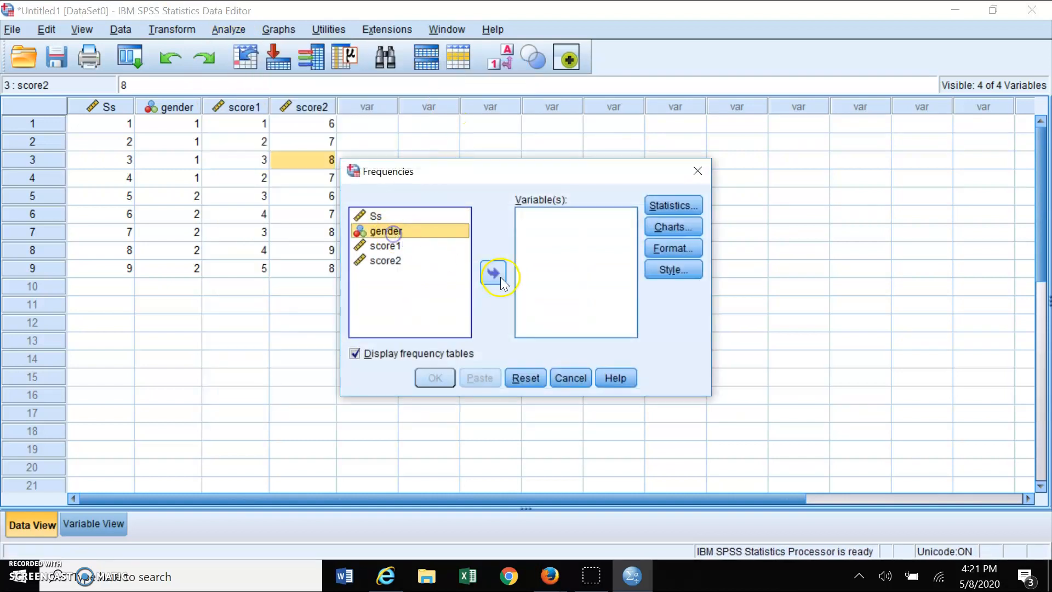
pyautogui.click(493, 272)
pyautogui.click(399, 232)
pyautogui.click(492, 273)
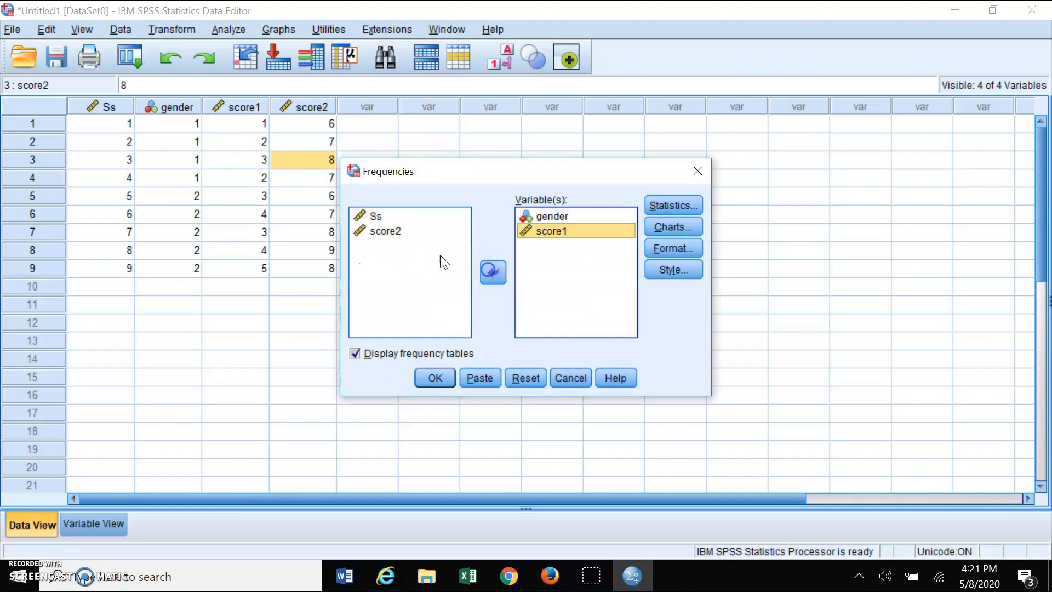
pyautogui.click(399, 231)
pyautogui.click(495, 273)
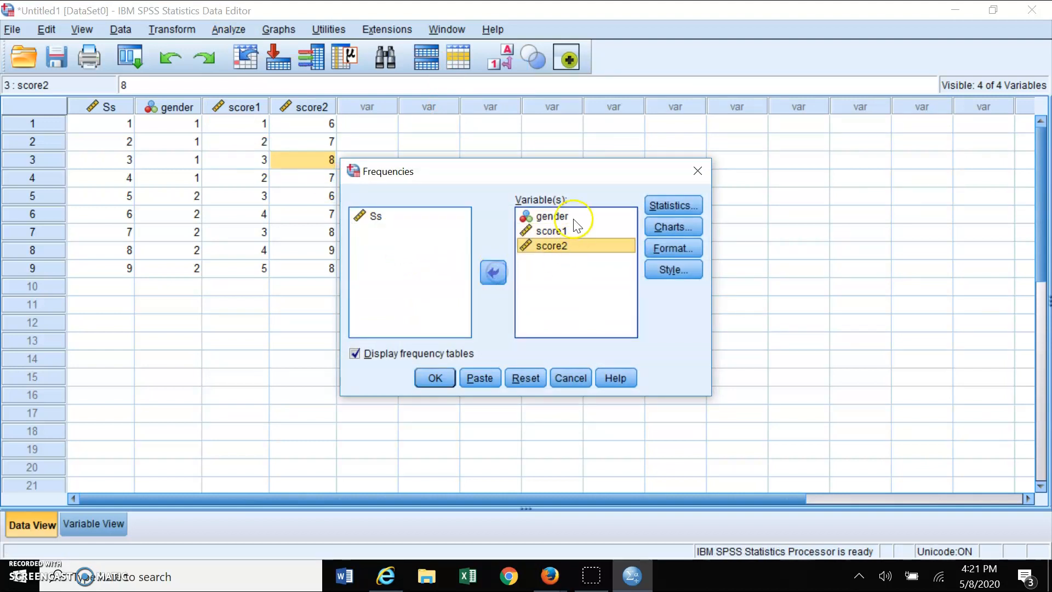
# Request mean, median, mode, standard deviation, variance, minimum, maximum, skewness and kurtosis, and run the Frequencies analysis
pyautogui.click(680, 210)
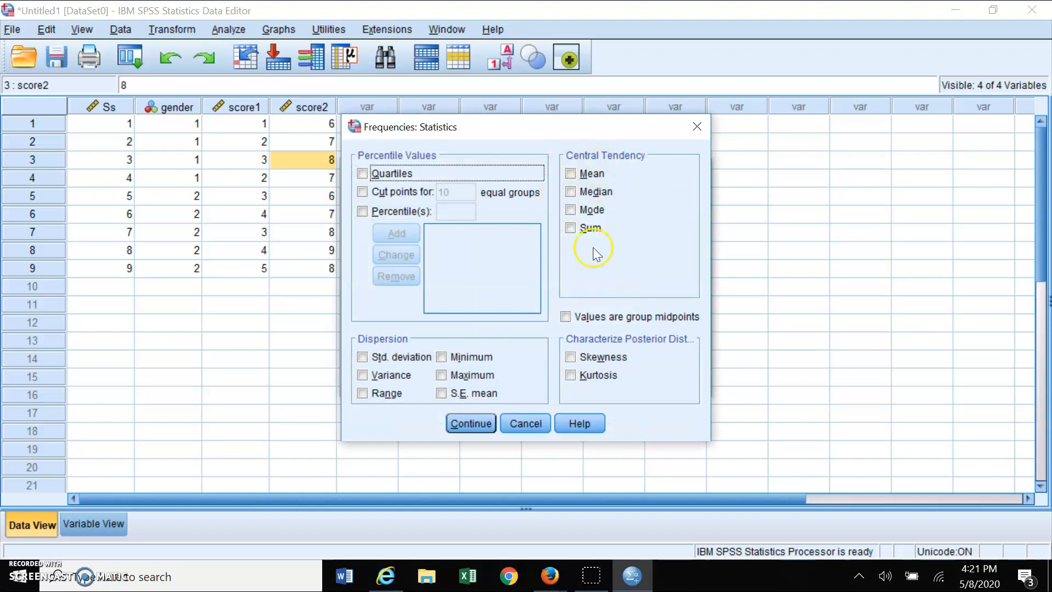
pyautogui.click(587, 177)
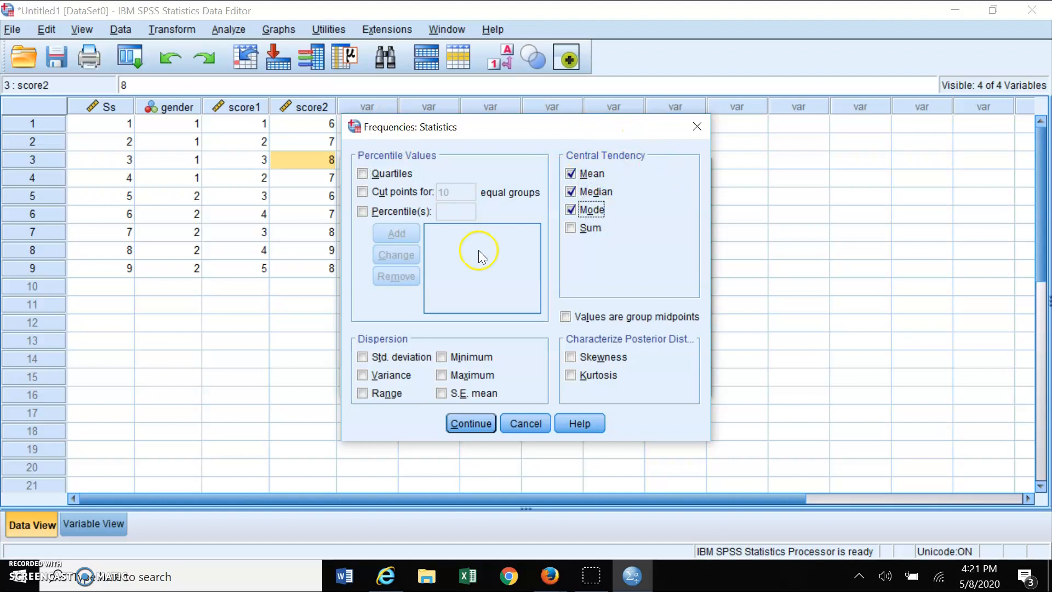
pyautogui.click(363, 357)
pyautogui.click(362, 375)
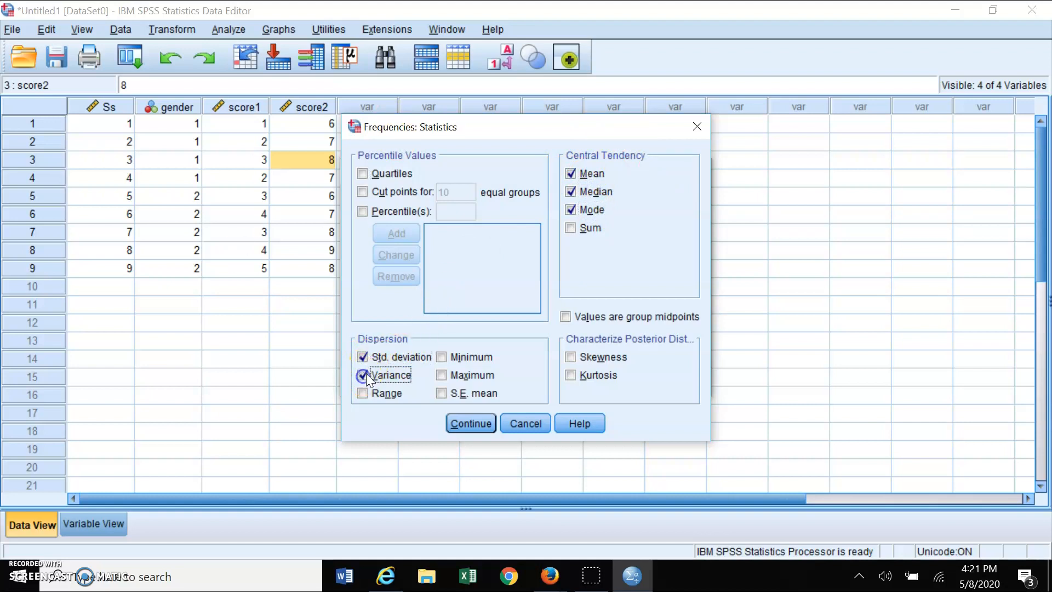
pyautogui.click(442, 356)
pyautogui.click(442, 375)
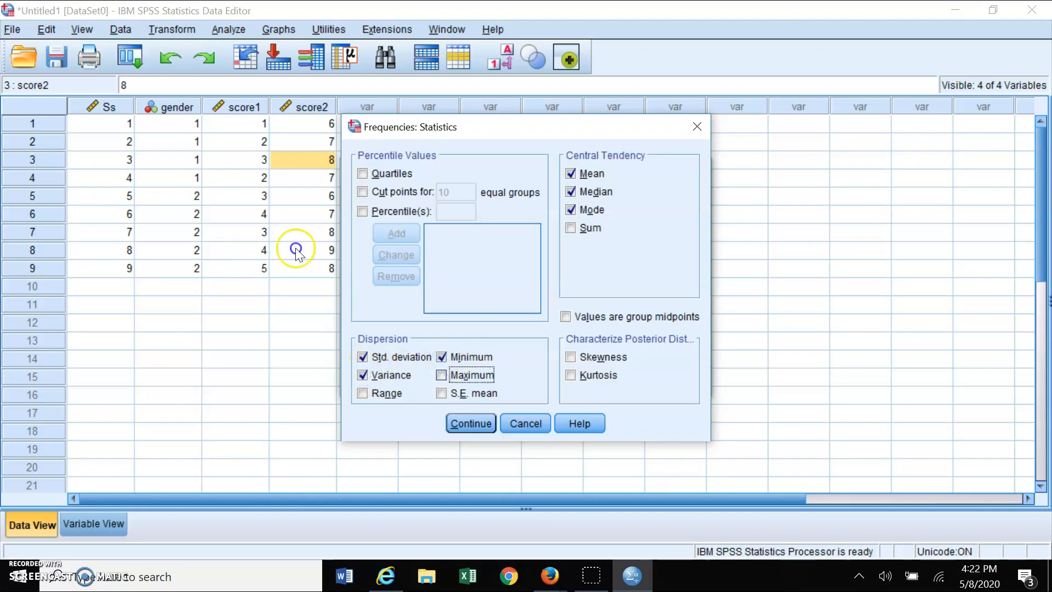
pyautogui.click(571, 362)
pyautogui.click(571, 374)
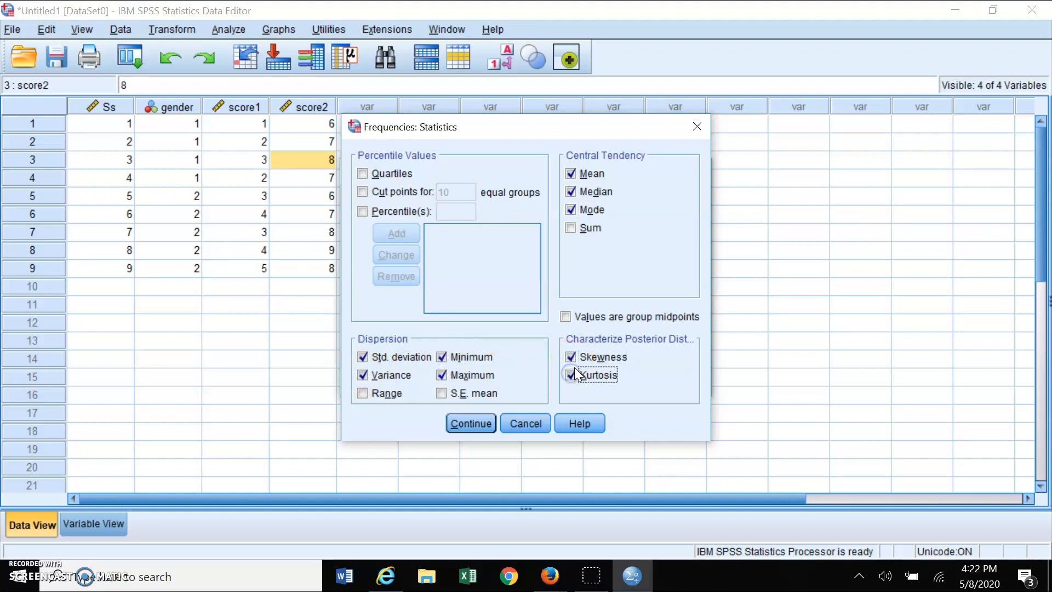
pyautogui.click(465, 423)
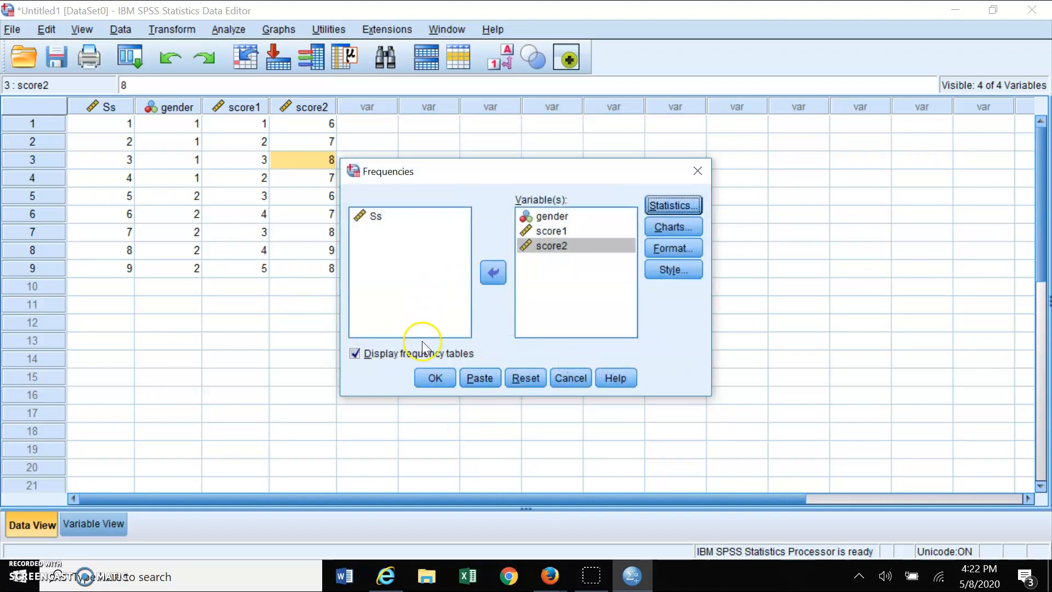
pyautogui.click(433, 378)
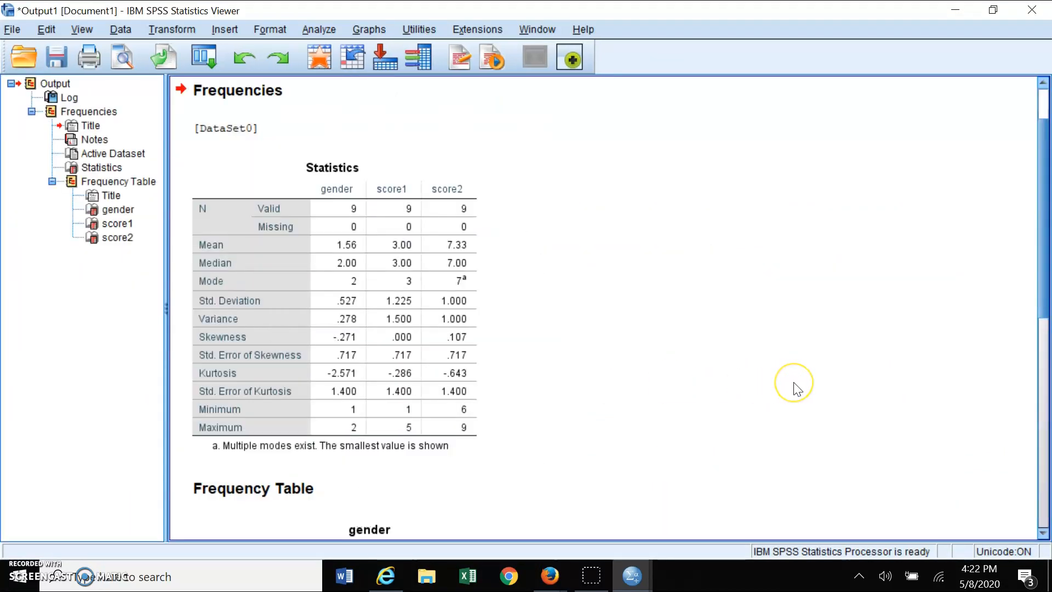
# Examine the frequency tables for gender, score1 and score2 in the output, and select the Statistics table
pyautogui.click(436, 203)
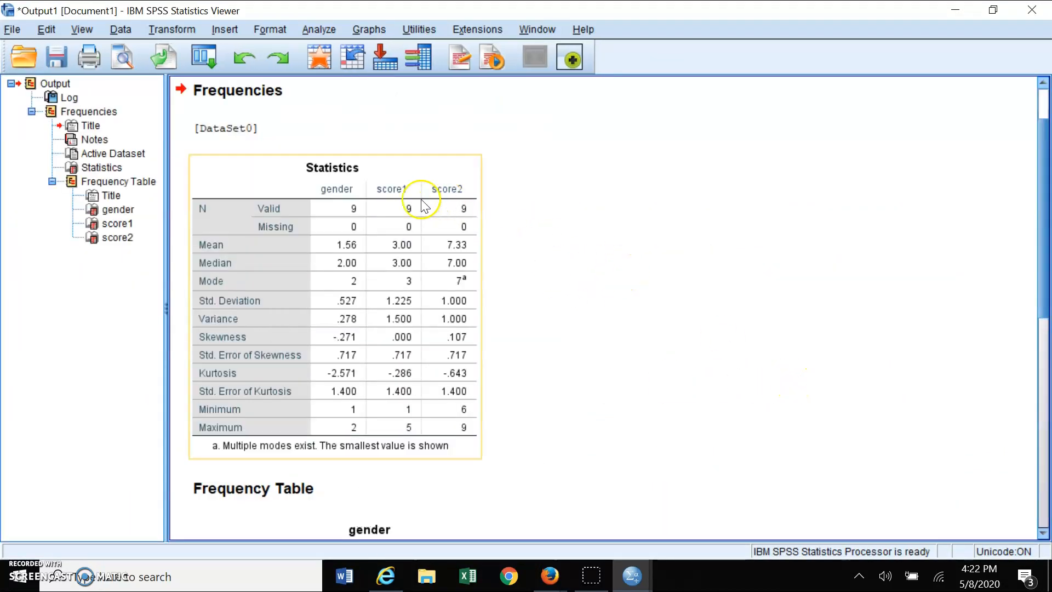
pyautogui.click(568, 348)
pyautogui.scroll(-5, 568, 349)
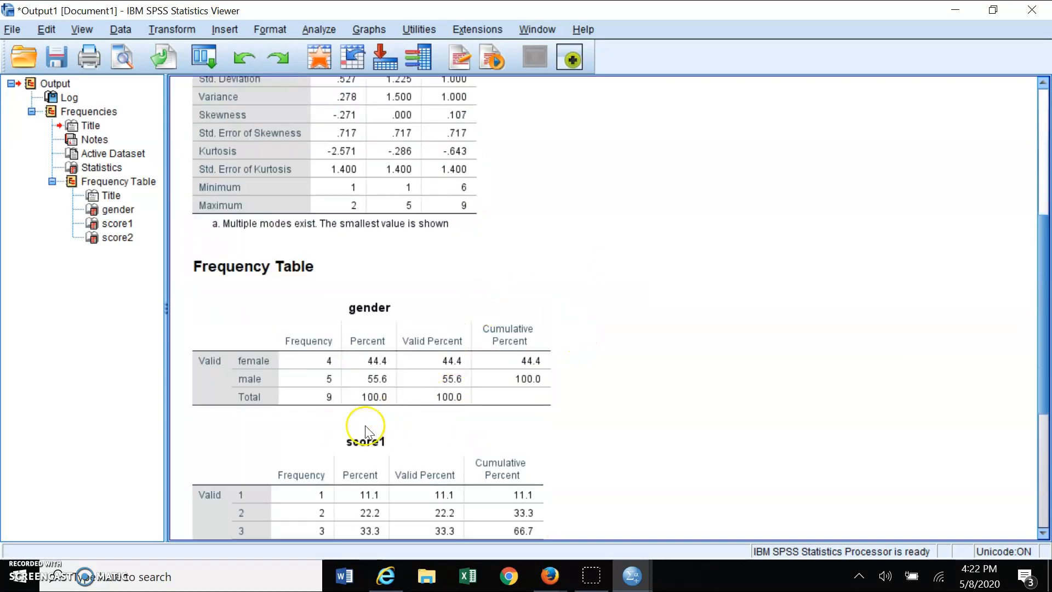
pyautogui.scroll(-3, 460, 418)
pyautogui.scroll(-3, 454, 403)
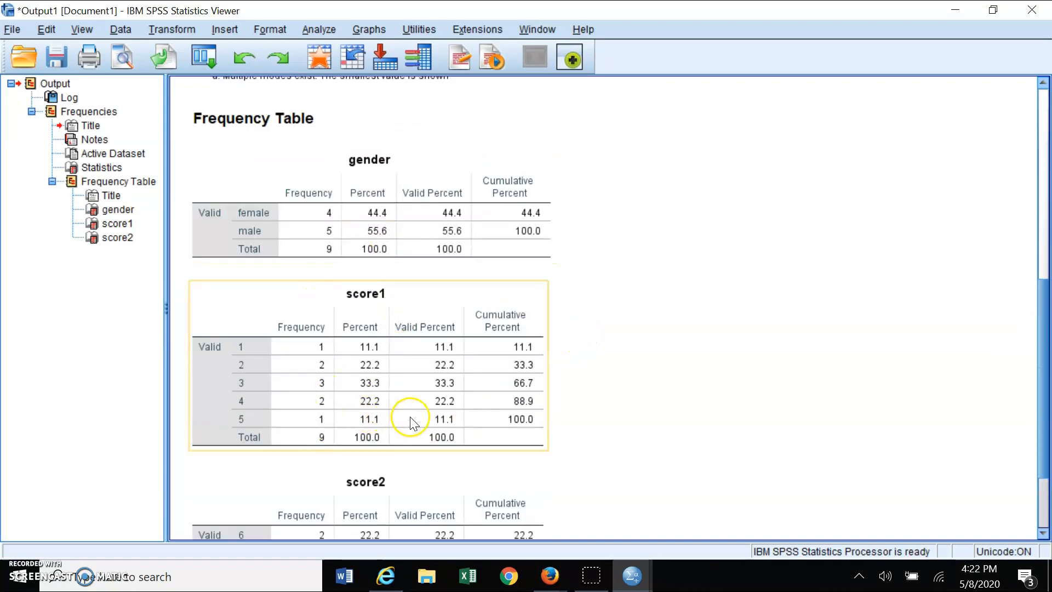
pyautogui.scroll(15, 412, 422)
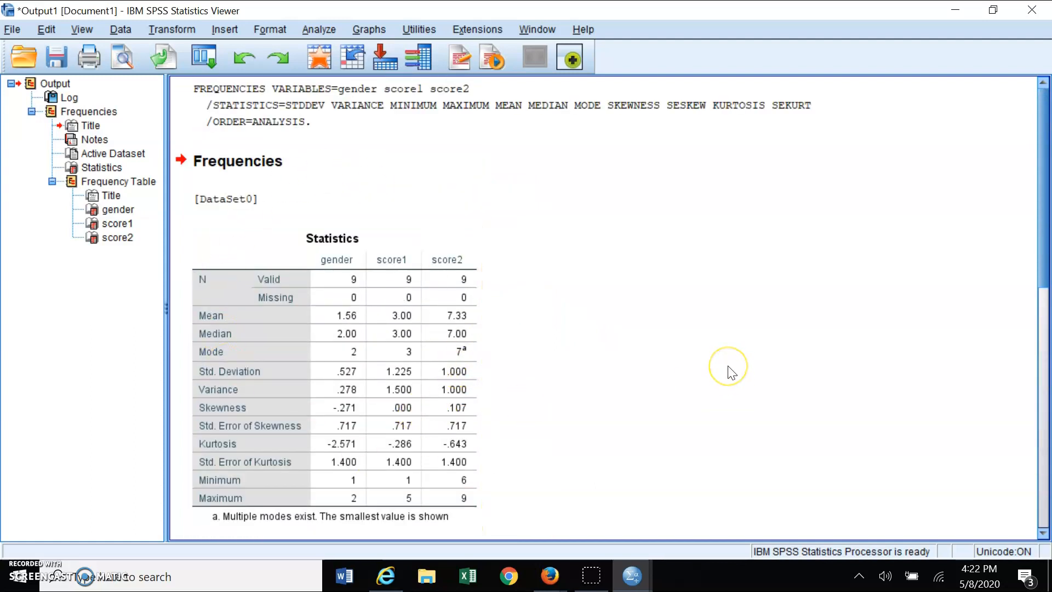
pyautogui.click(431, 388)
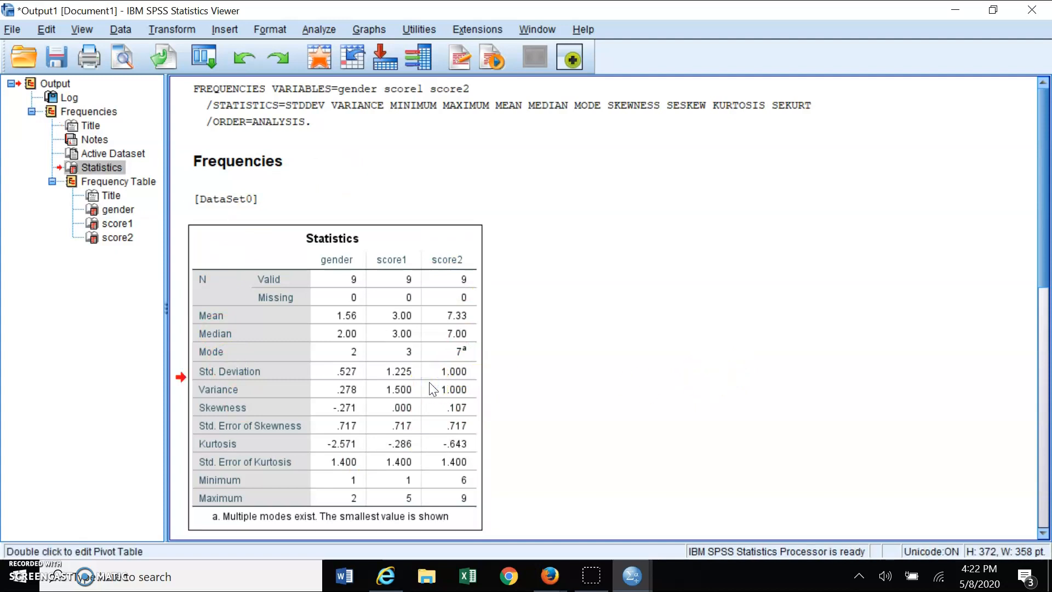